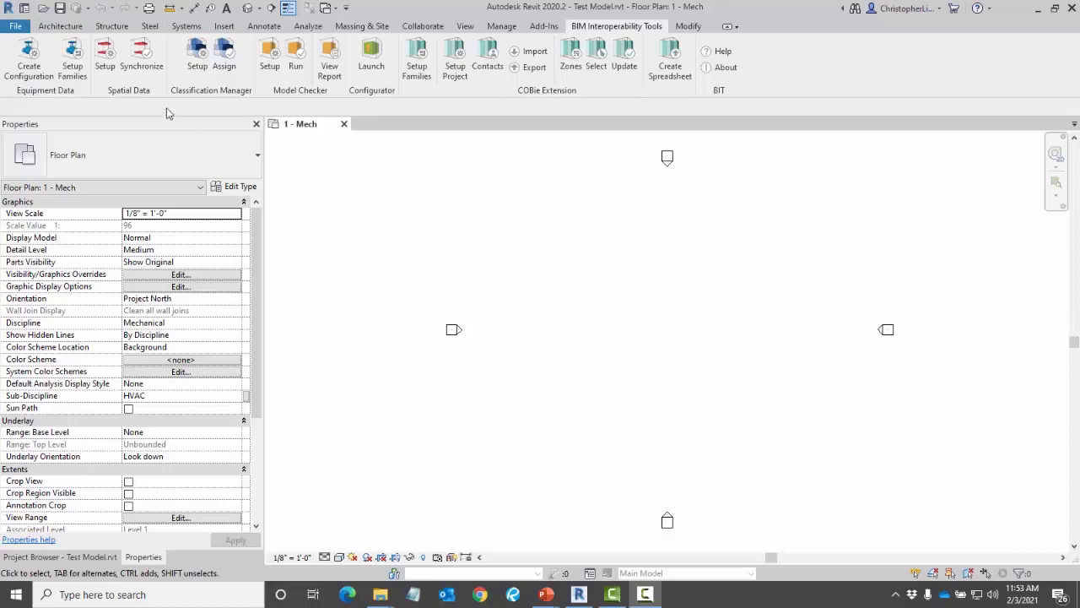
# Start Setup Families with the Recent TEST configuration and advance to Family Setup Step 2.
pyautogui.click(77, 82)
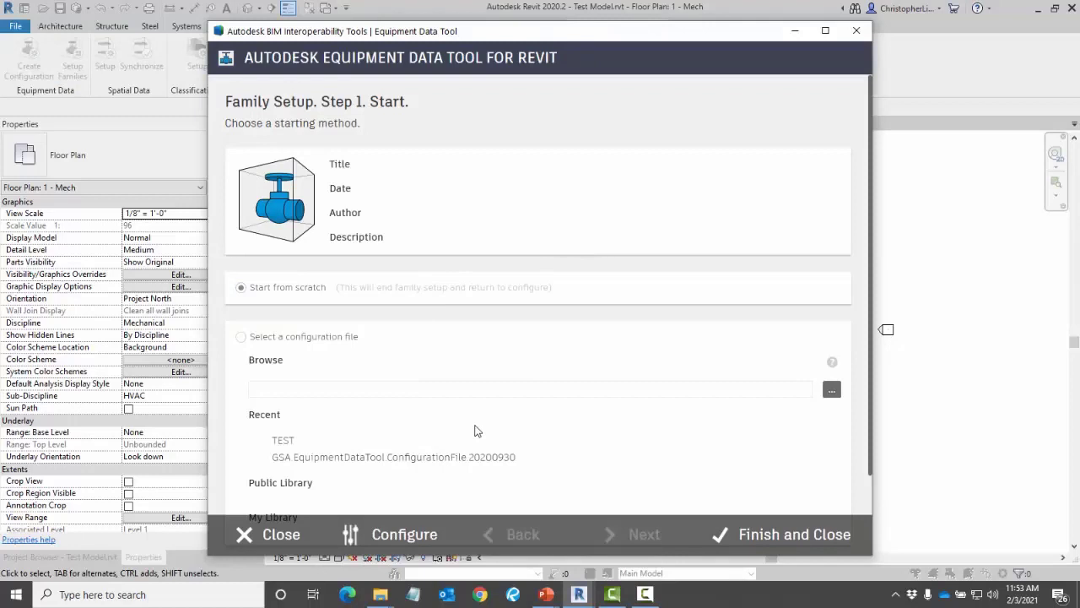
pyautogui.click(305, 441)
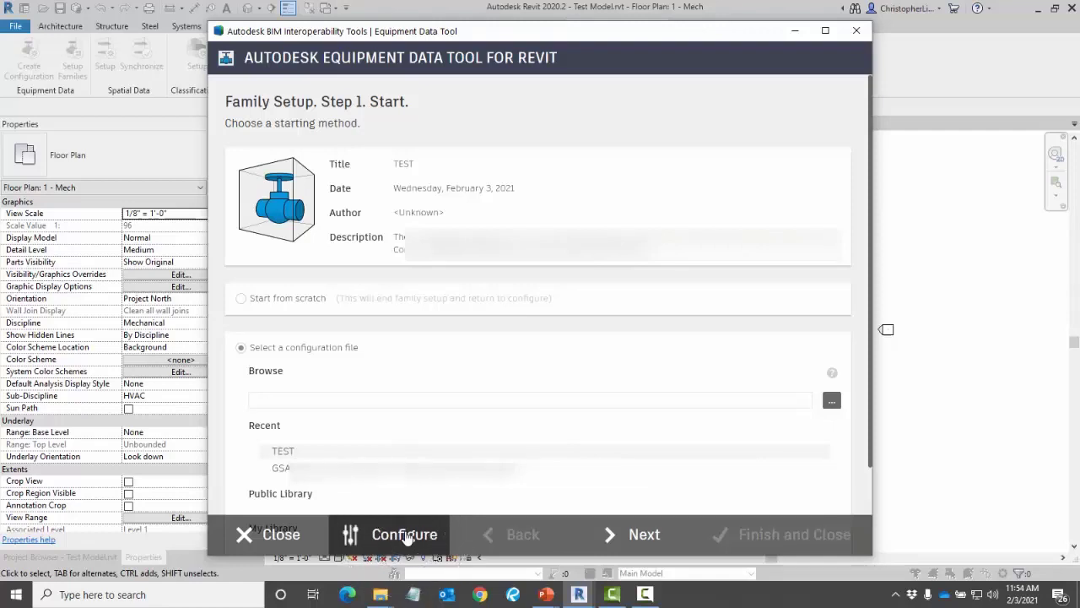
pyautogui.click(635, 541)
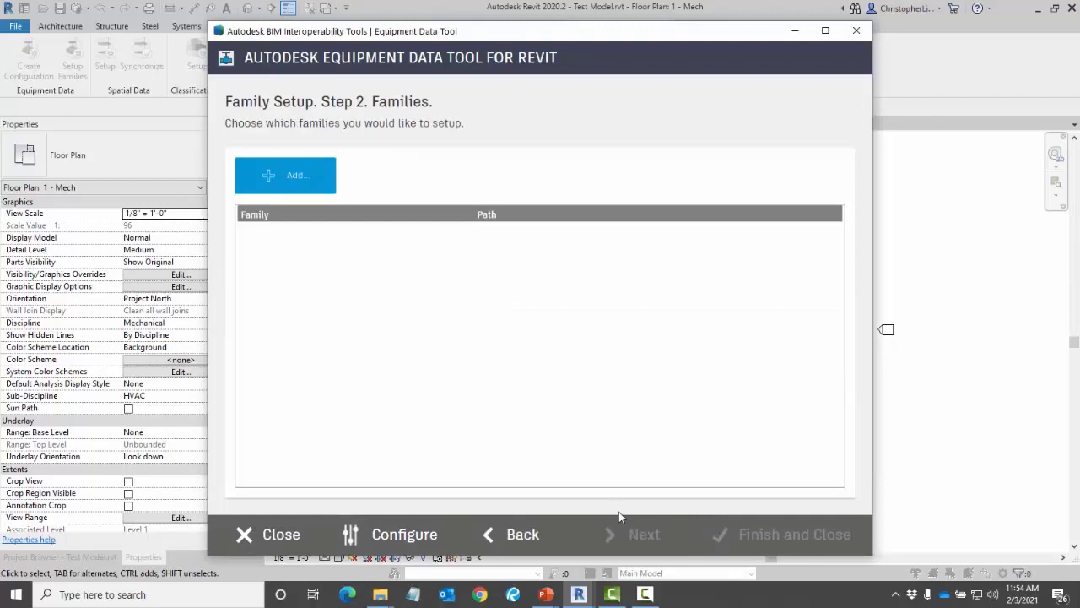
# Add the Split System - Horizontal and Vertical Packaged - DX .rfa files from Desktop > Equipment.
pyautogui.click(320, 183)
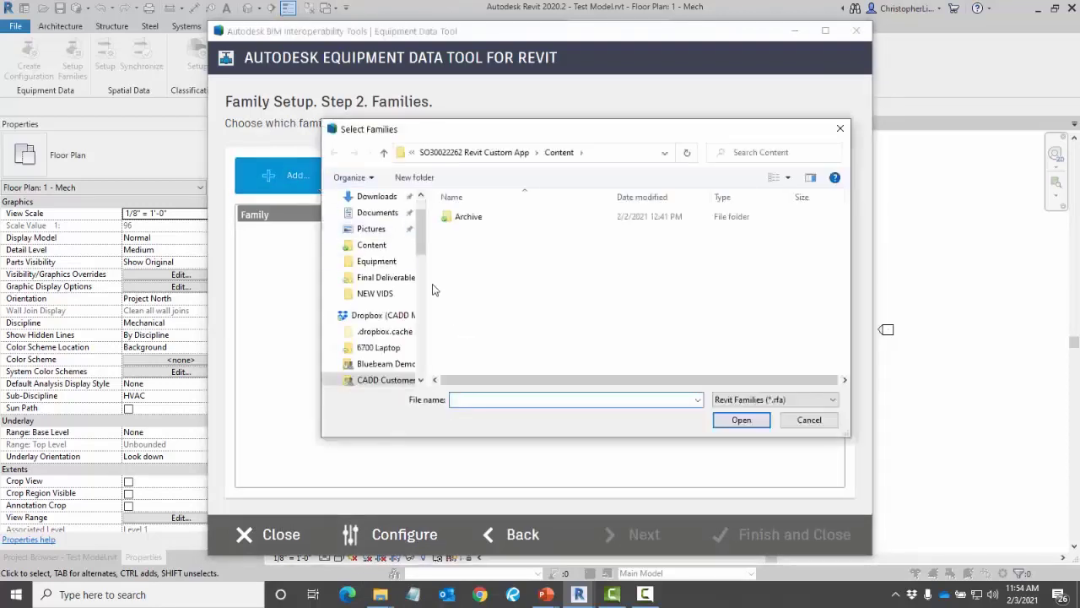
pyautogui.click(377, 261)
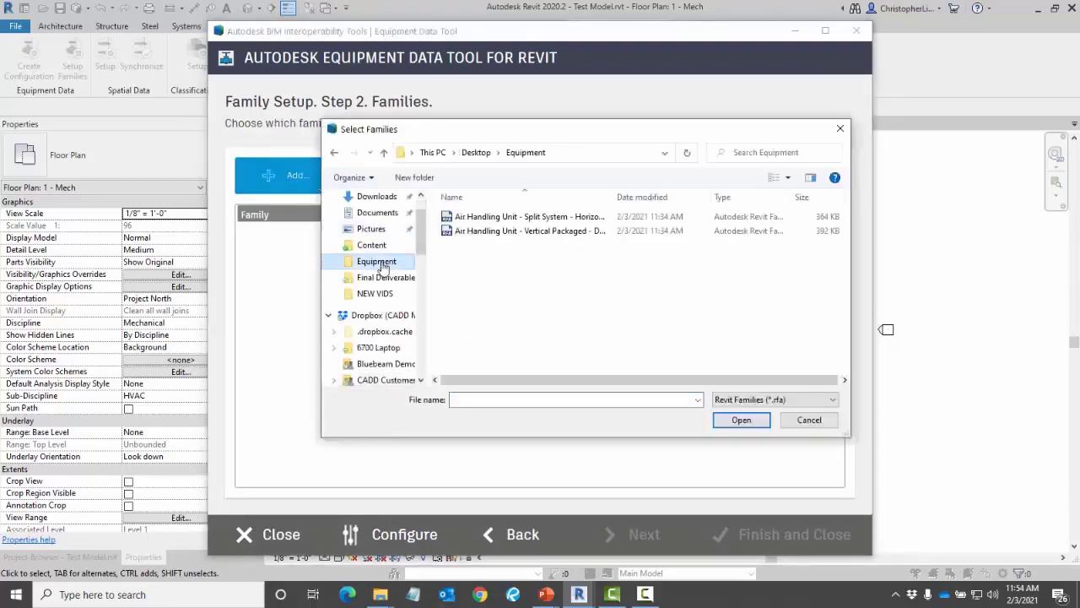
pyautogui.click(511, 218)
pyautogui.keyDown('shift'); pyautogui.click(515, 230); pyautogui.keyUp('shift')
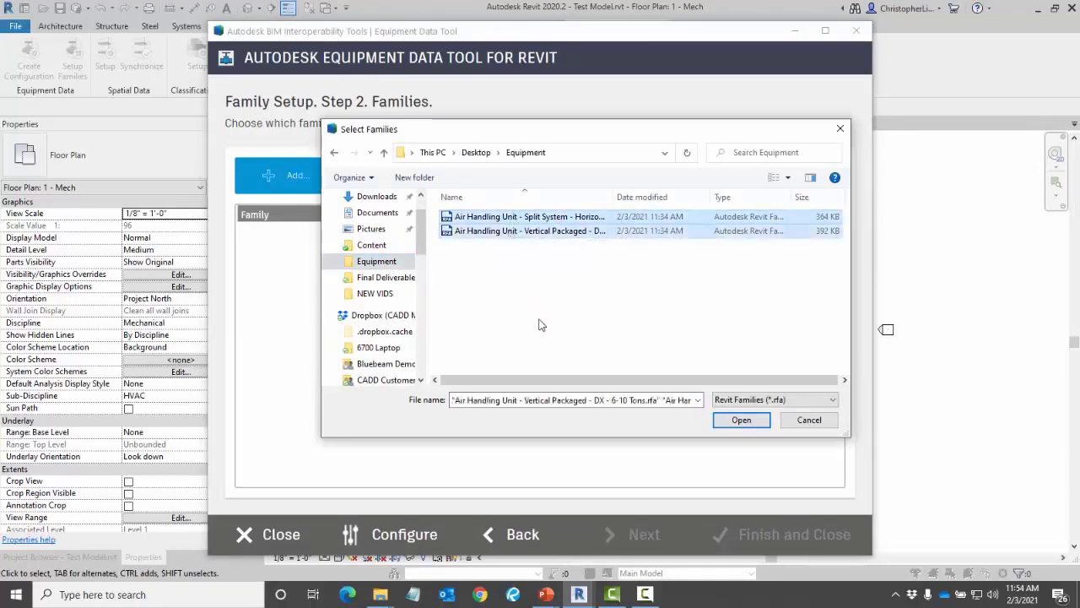
pyautogui.click(732, 422)
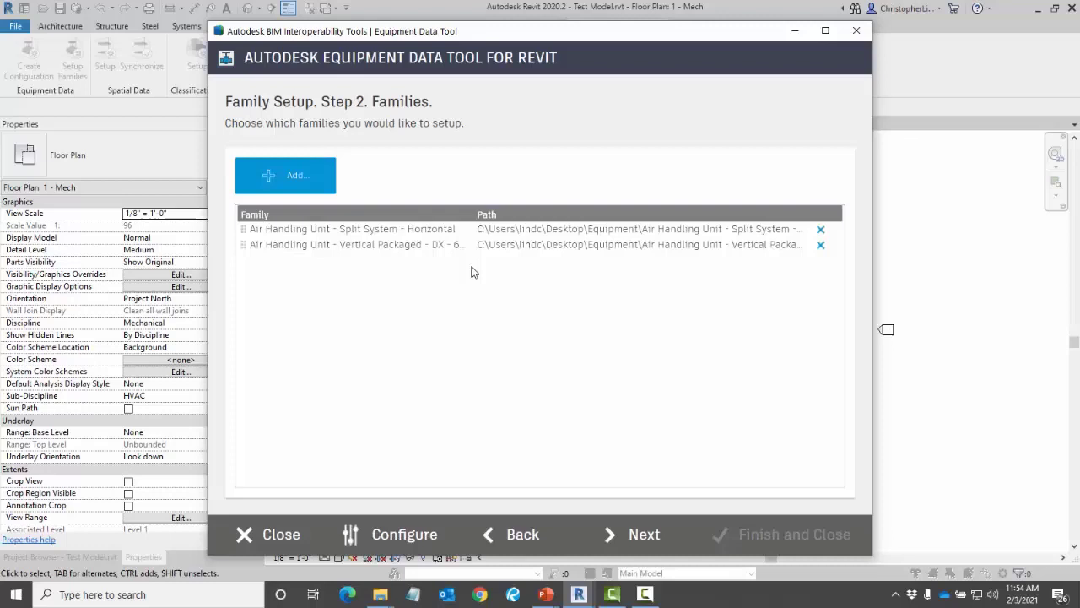
# Advance to Step 3 and pick AHU-01 - Air Handling Unit, 3 ton thru 24 ton.
pyautogui.click(639, 529)
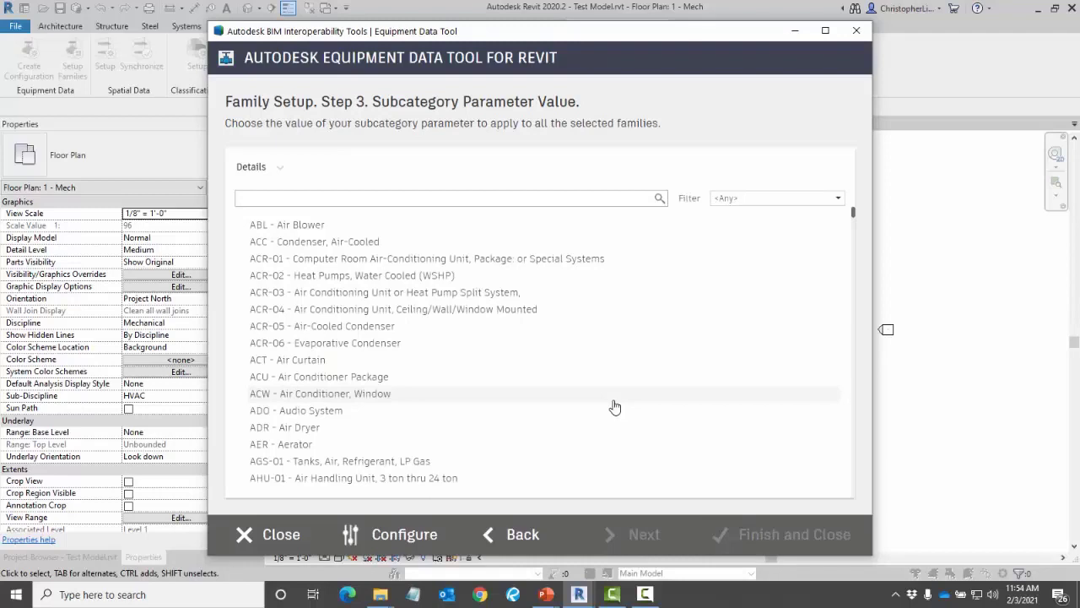
pyautogui.click(560, 197)
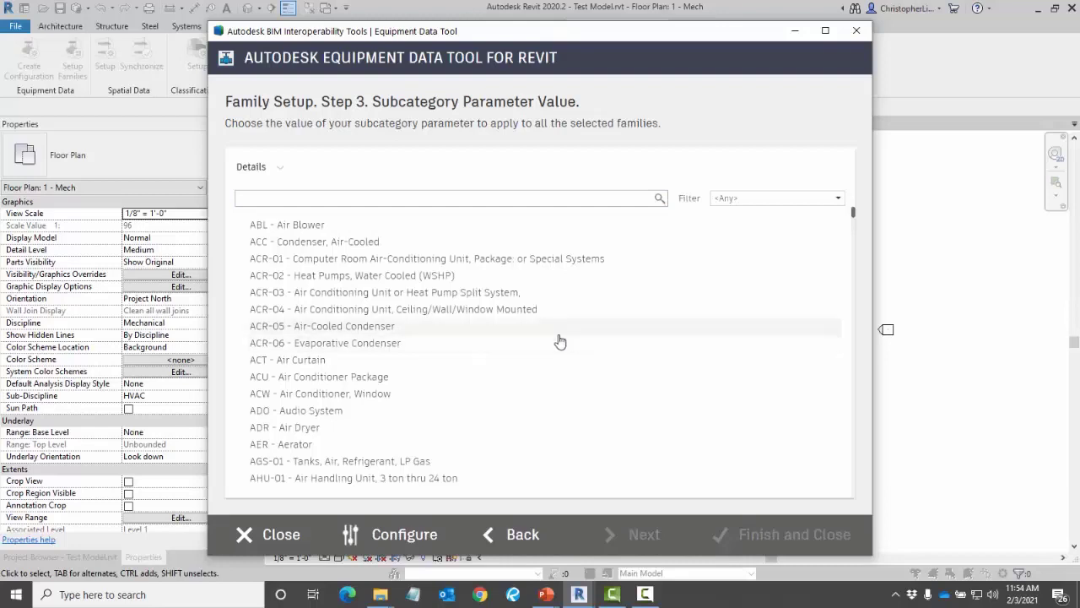
pyautogui.scroll(-2, 560, 341)
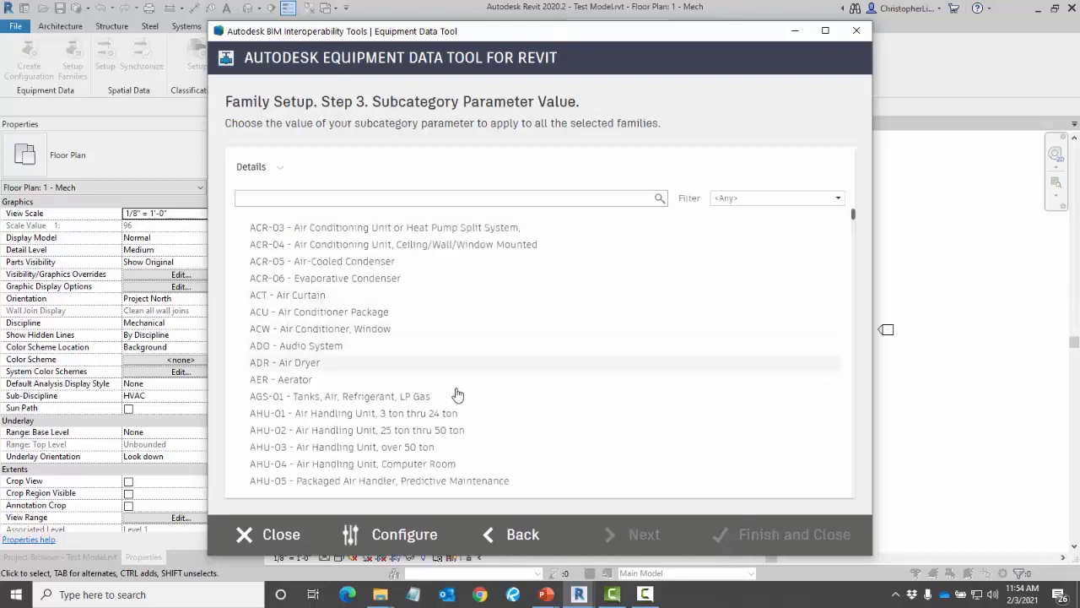
pyautogui.click(426, 415)
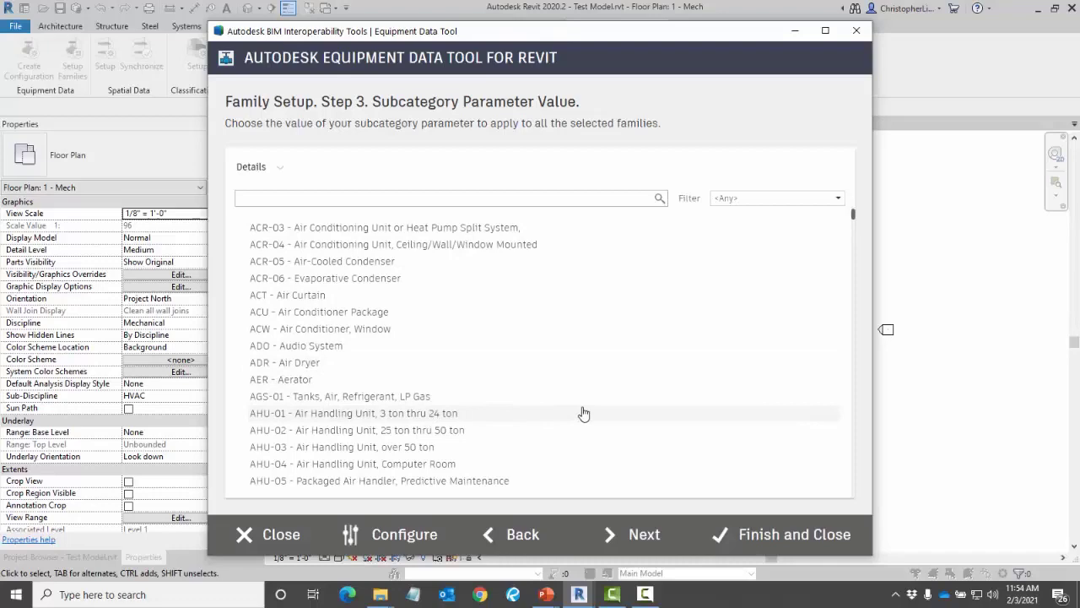
# Browse the subcategory list and check the filter options, leaving Filter at <Any>.
pyautogui.scroll(-15, 584, 414)
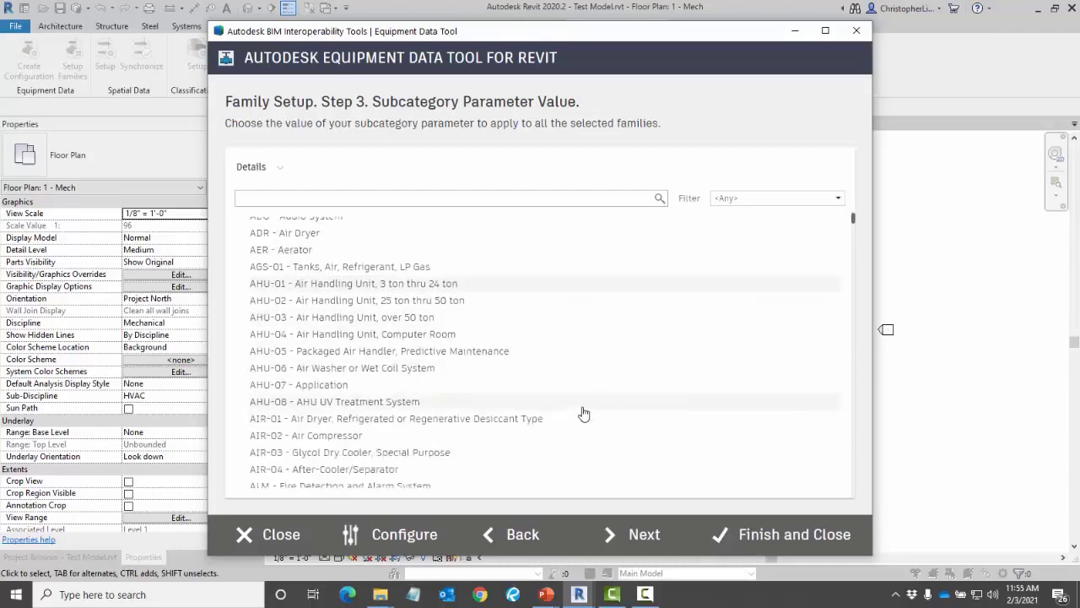
pyautogui.scroll(-6, 583, 414)
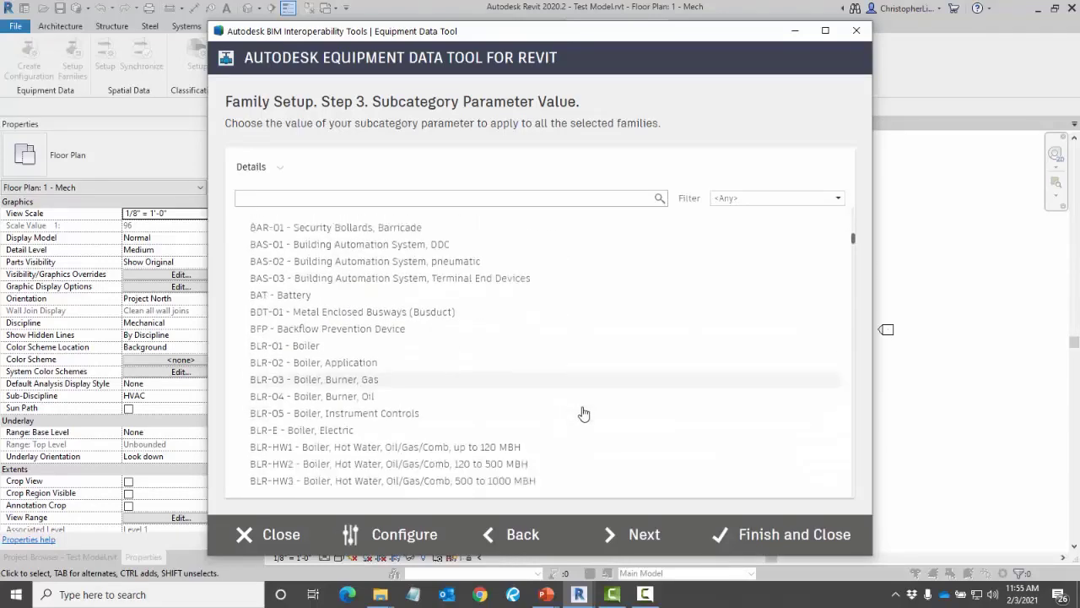
pyautogui.scroll(6, 583, 414)
pyautogui.scroll(5, 583, 414)
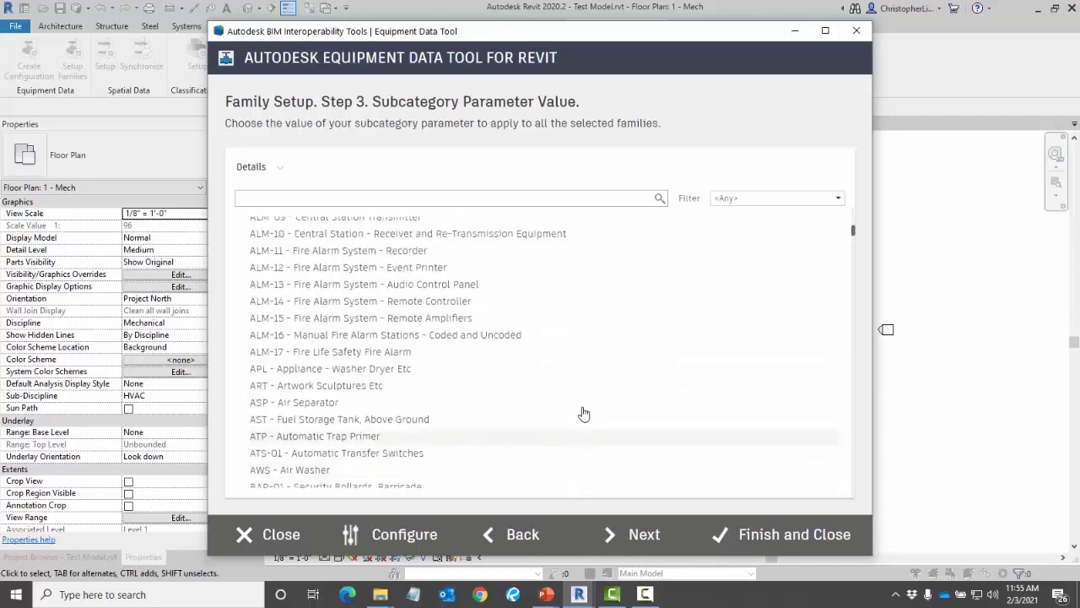
pyautogui.scroll(7, 583, 414)
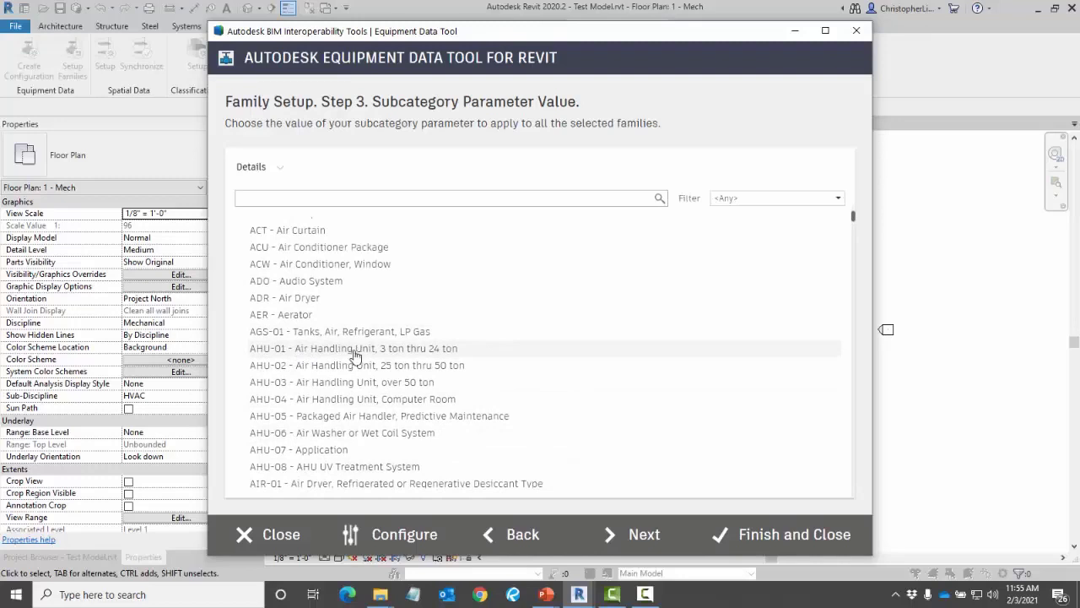
pyautogui.click(430, 196)
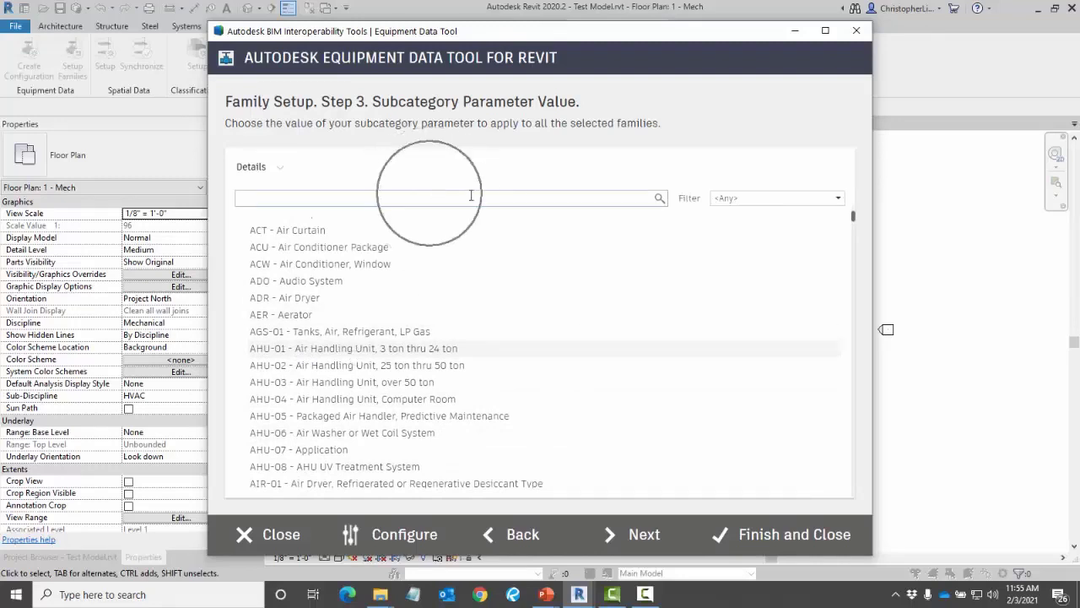
pyautogui.click(781, 202)
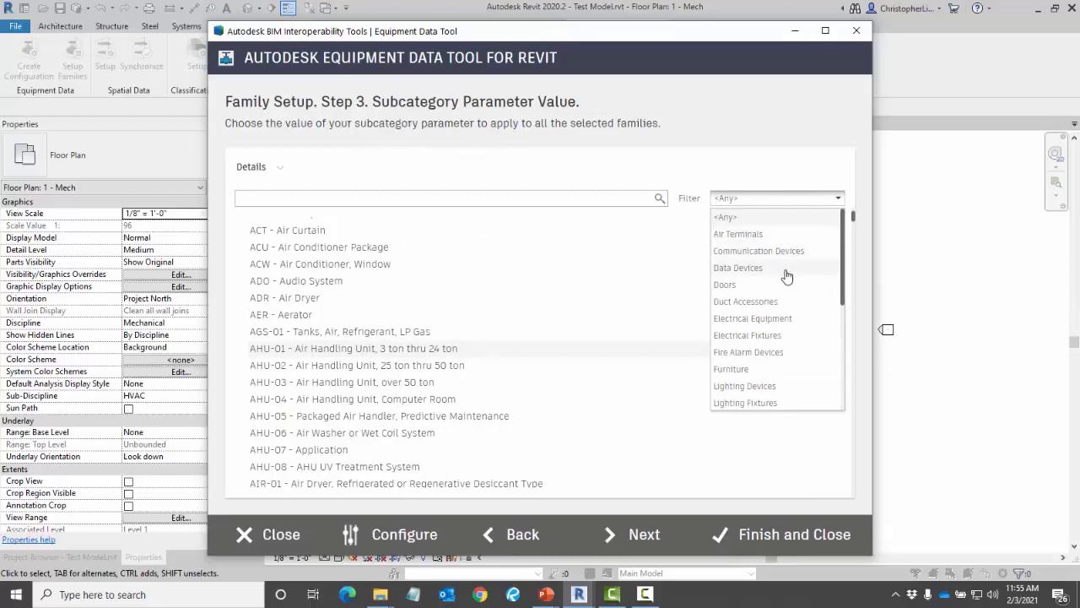
pyautogui.click(783, 171)
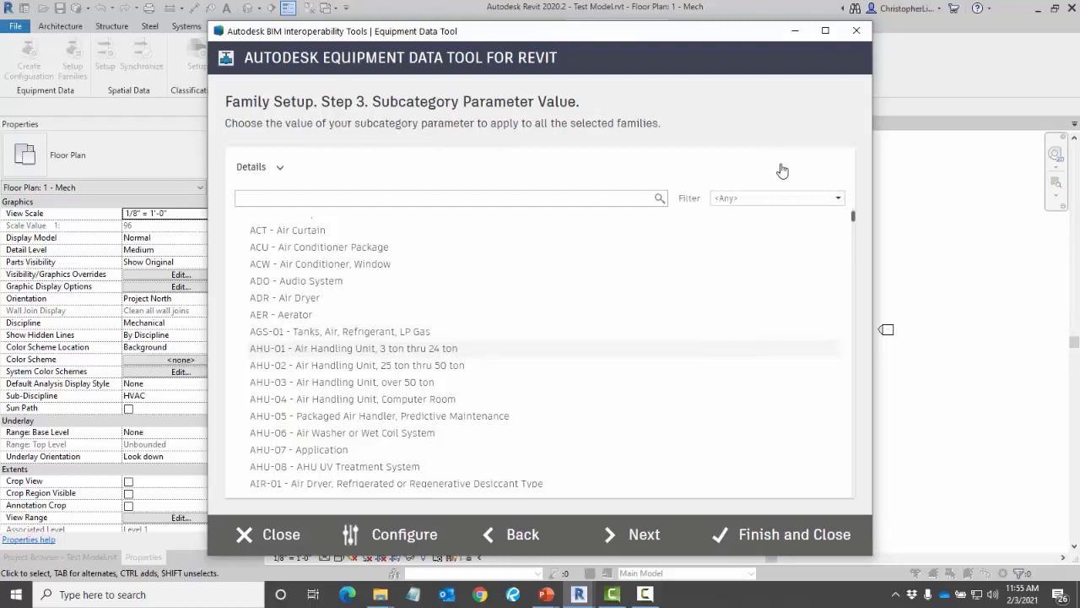
# Move to Step 4 and review the warranty start date rows for the 30000 and 48000 Btu types.
pyautogui.click(628, 543)
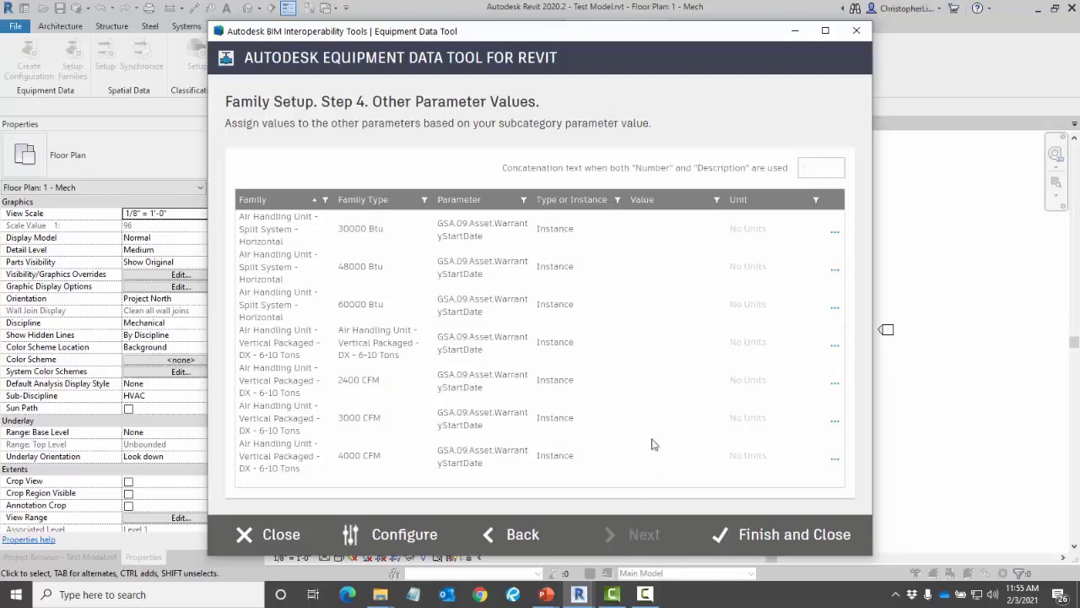
pyautogui.click(658, 231)
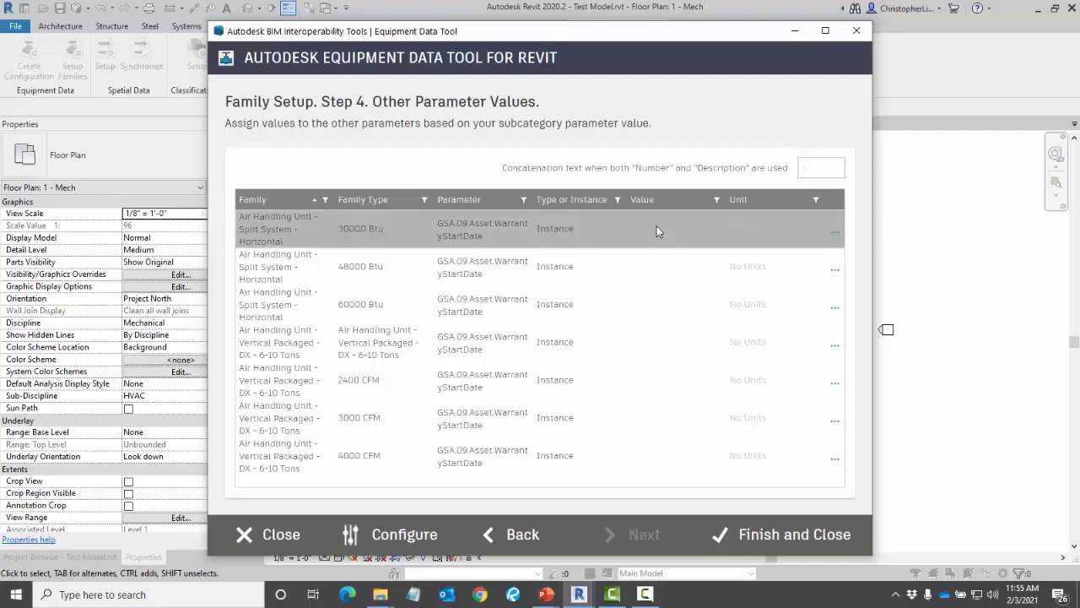
pyautogui.click(524, 272)
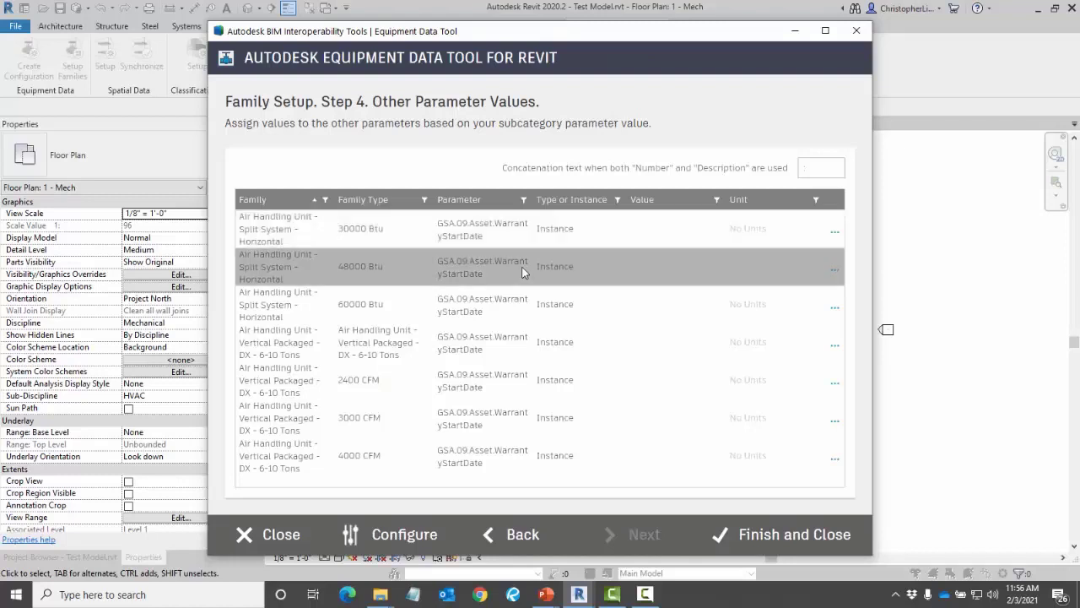
# Finish the setup, then open Air Handling Unit - Split System - Horizontal.rfa from the Equipment folder.
pyautogui.click(802, 547)
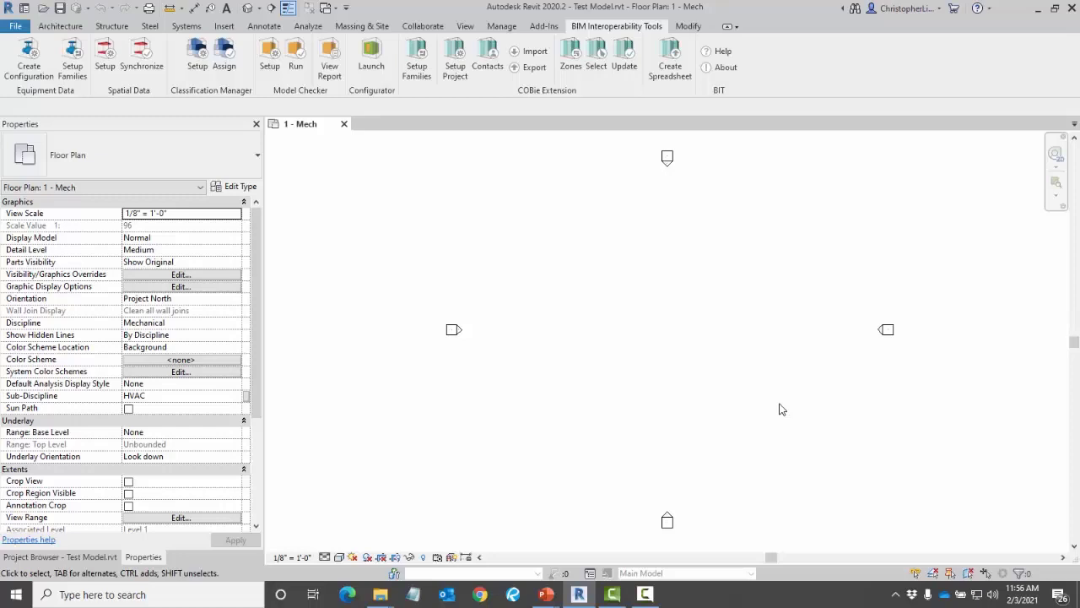
pyautogui.moveTo(381, 597)
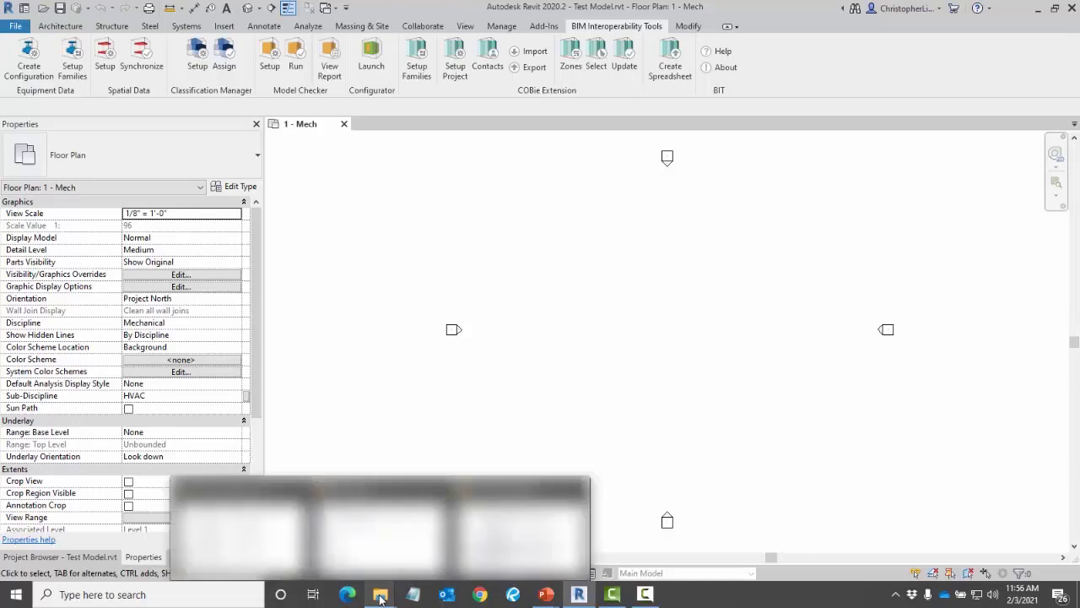
pyautogui.click(386, 545)
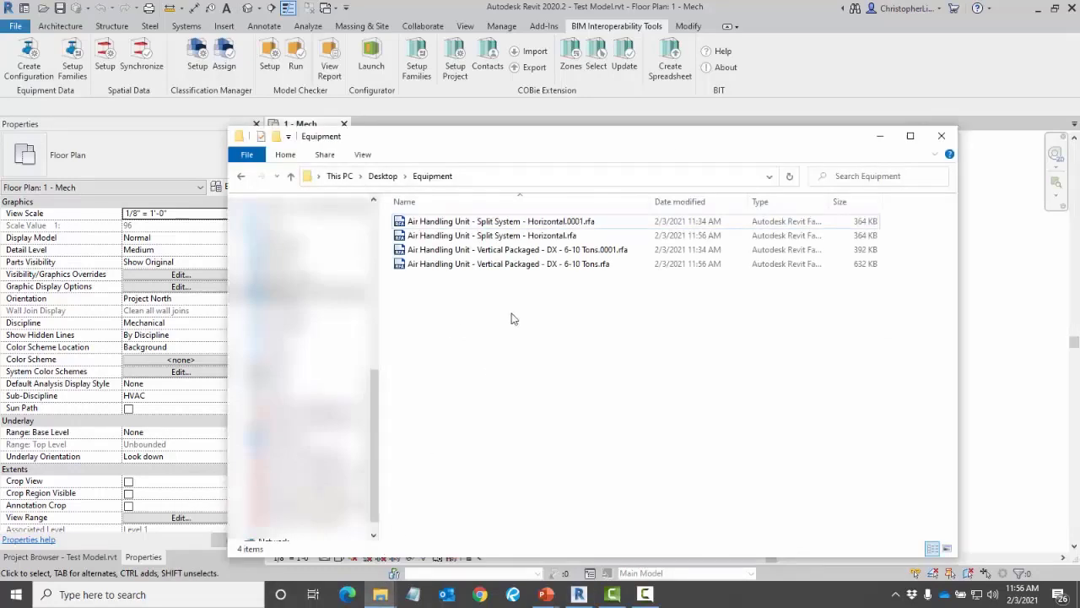
pyautogui.doubleClick(514, 237)
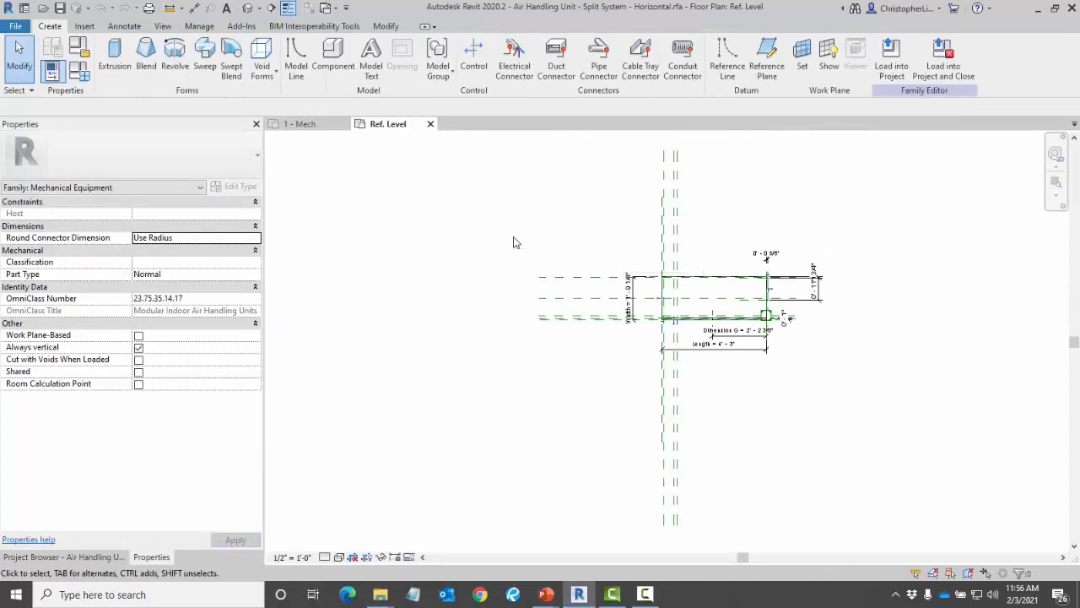
pyautogui.click(79, 72)
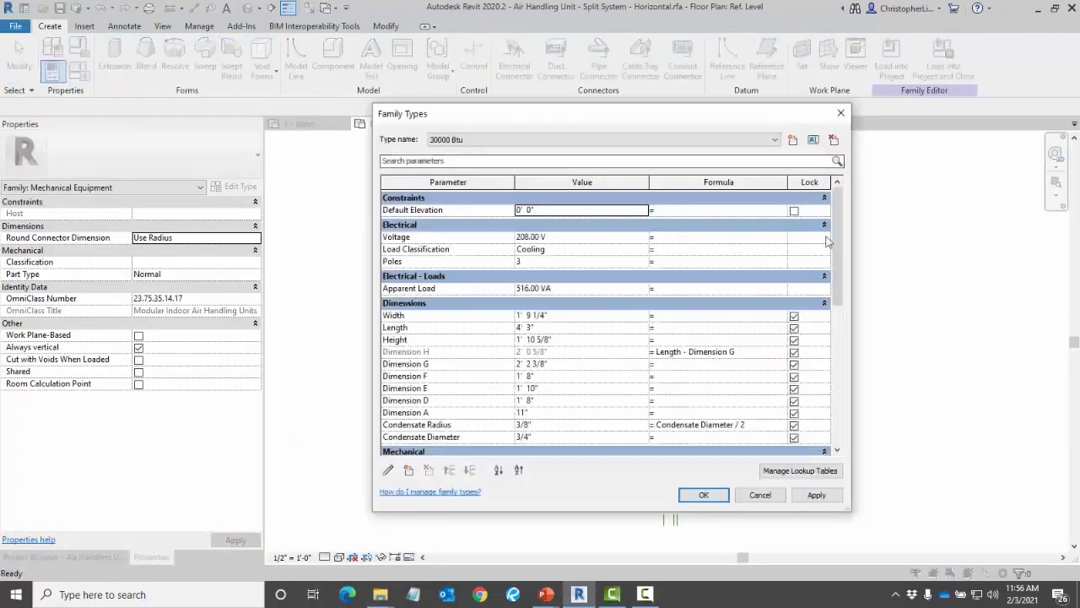
pyautogui.moveTo(833, 239); pyautogui.dragTo(836, 344)
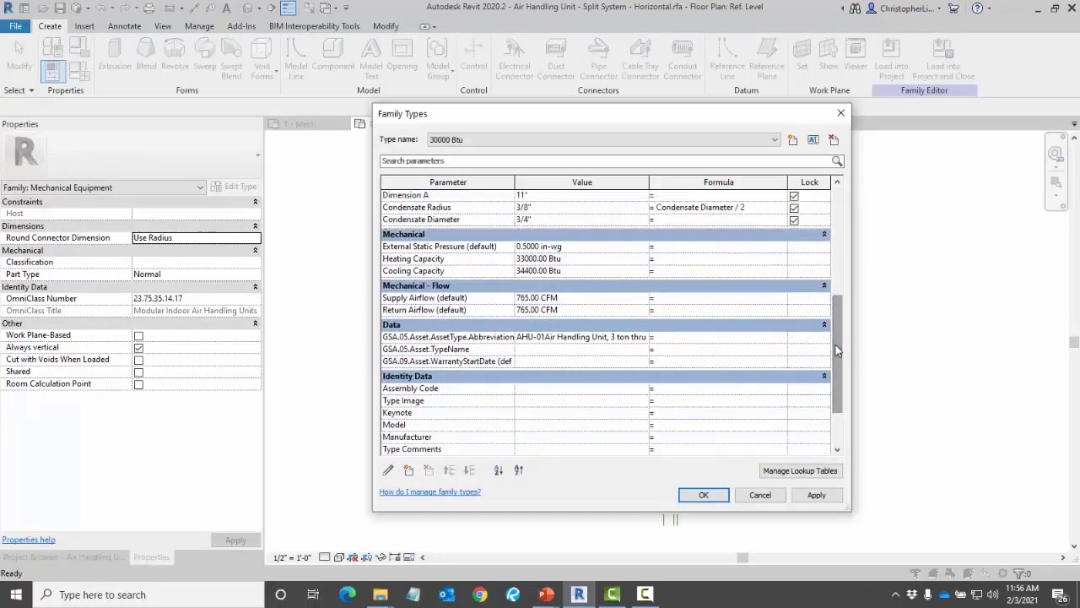
pyautogui.moveTo(496, 343)
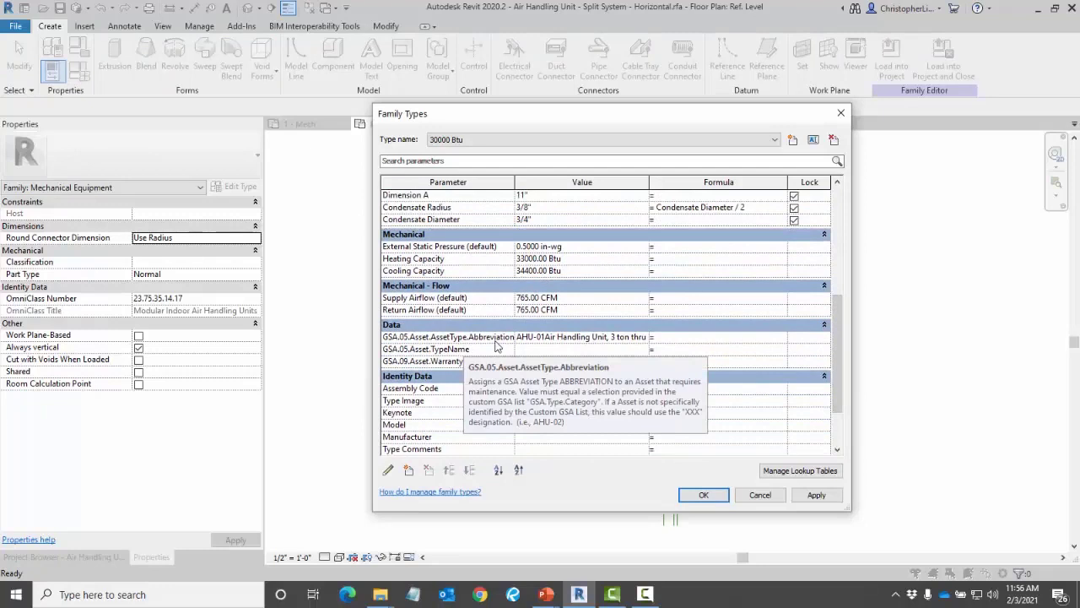
pyautogui.moveTo(469, 355)
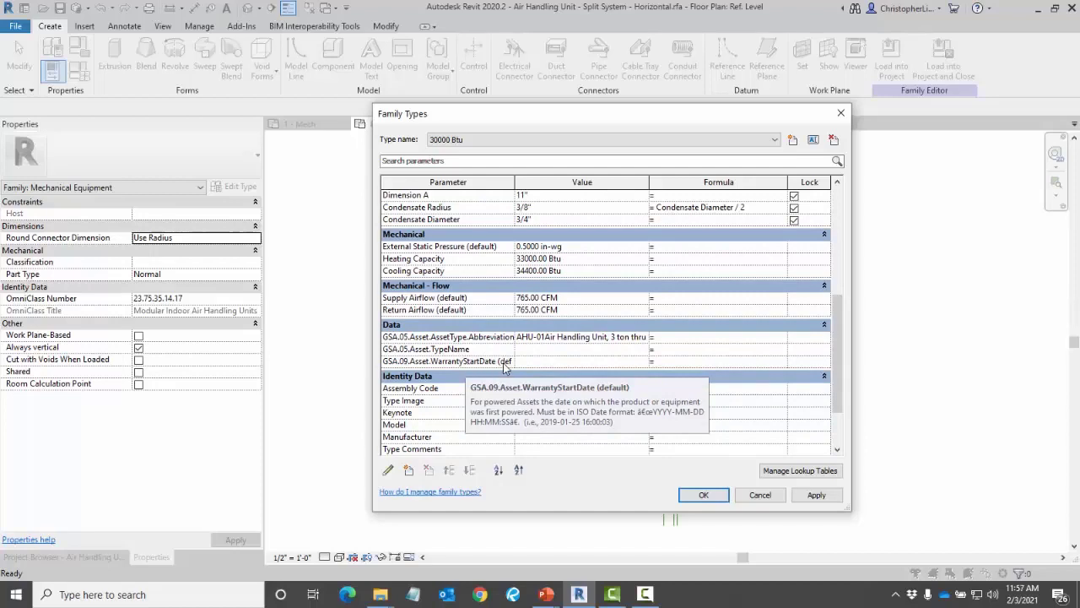
pyautogui.click(542, 369)
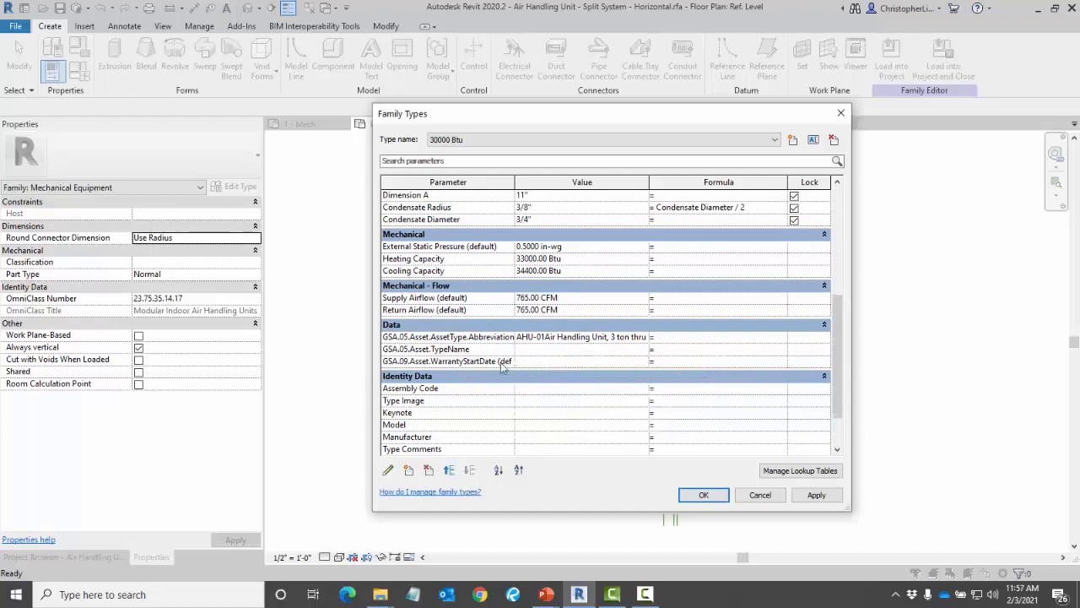
pyautogui.moveTo(503, 365)
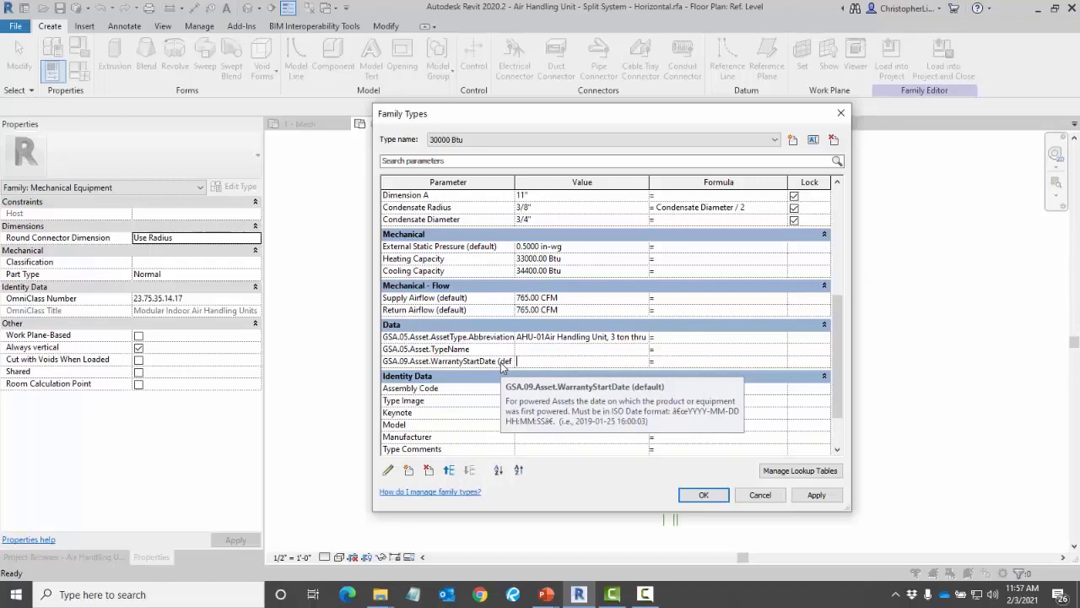
pyautogui.click(694, 498)
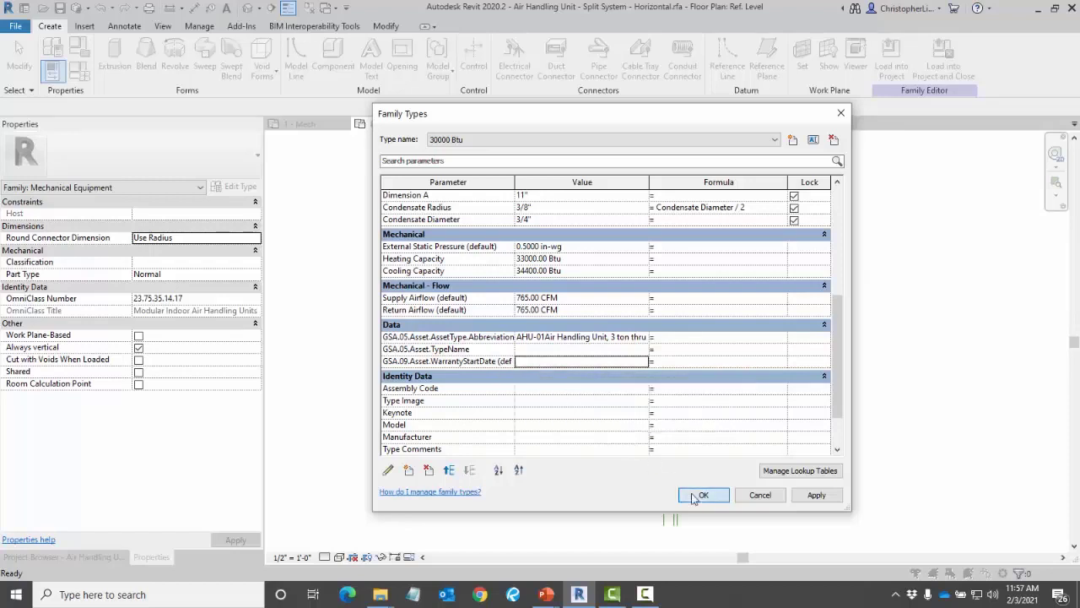